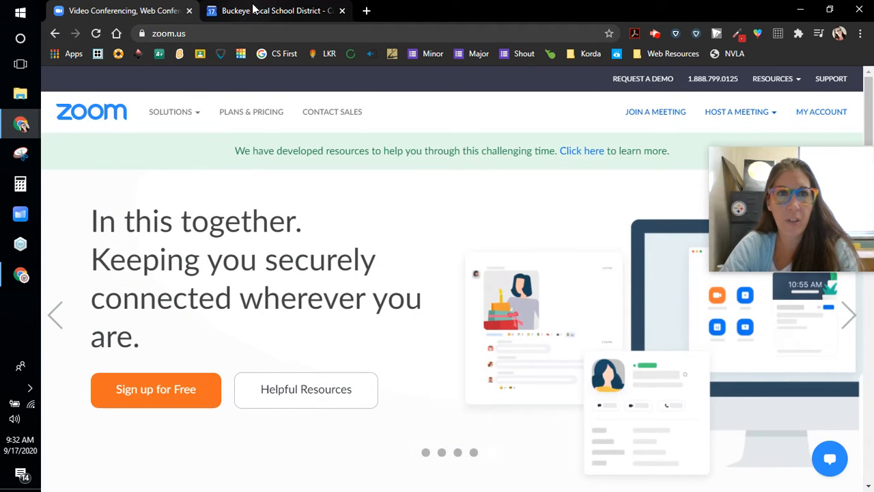
# Open the September 21 First Period meeting from the Zoom account's upcoming meetings and choose to edit all its occurrences
pyautogui.click(253, 9)
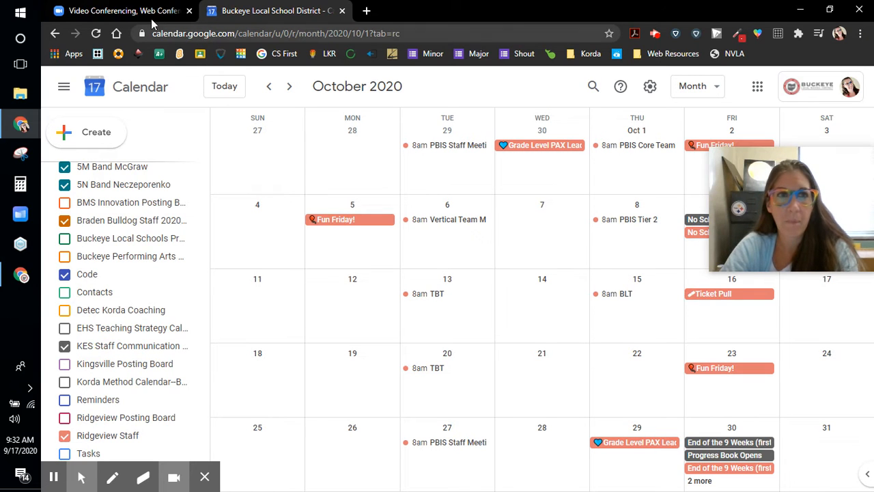
pyautogui.click(121, 10)
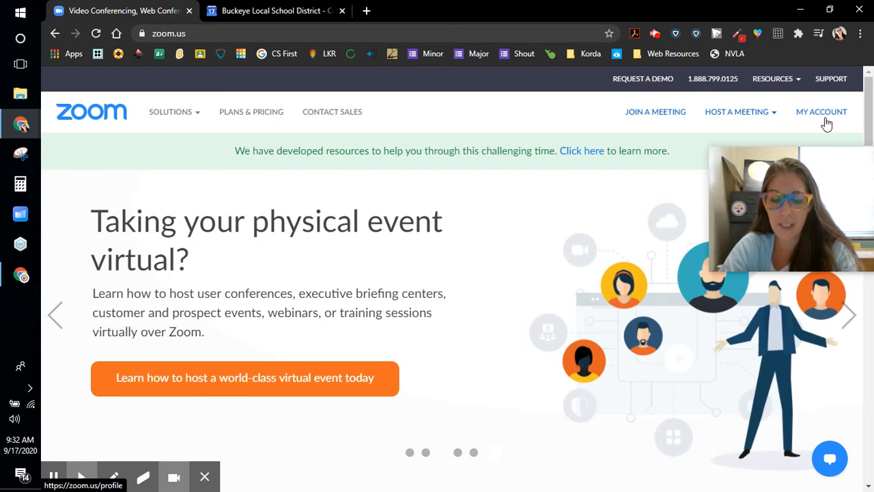
pyautogui.click(826, 124)
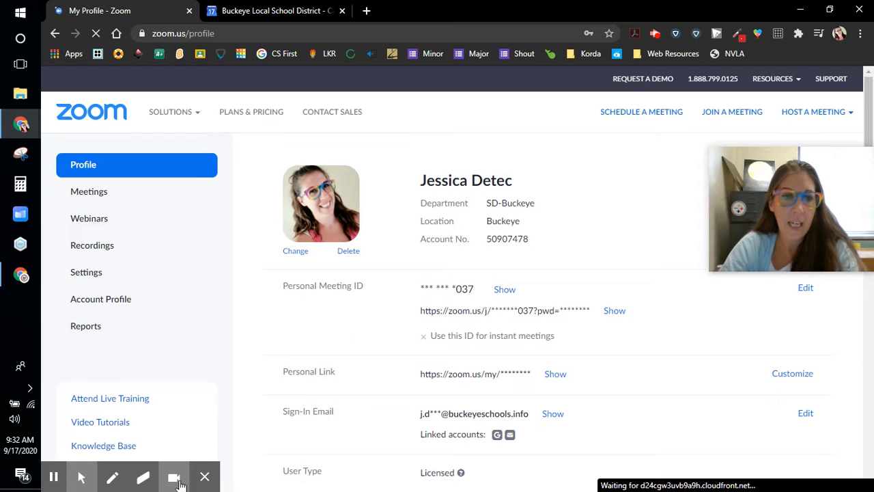
pyautogui.click(203, 477)
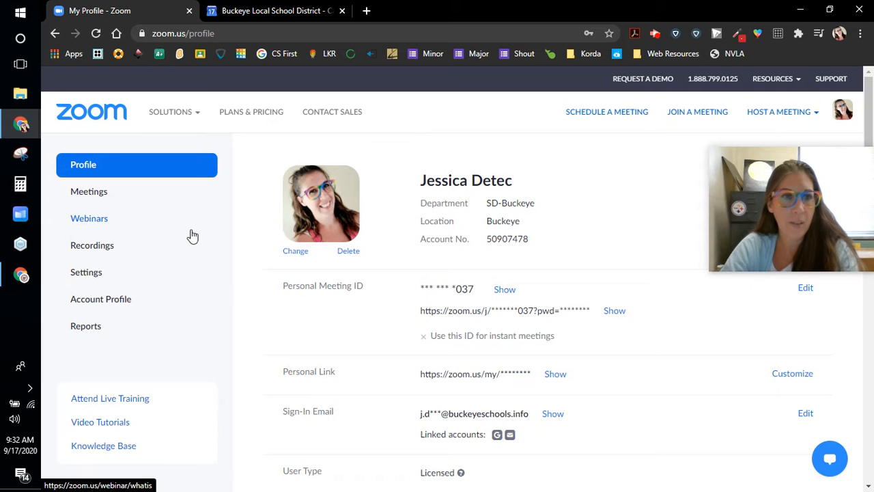
pyautogui.click(83, 194)
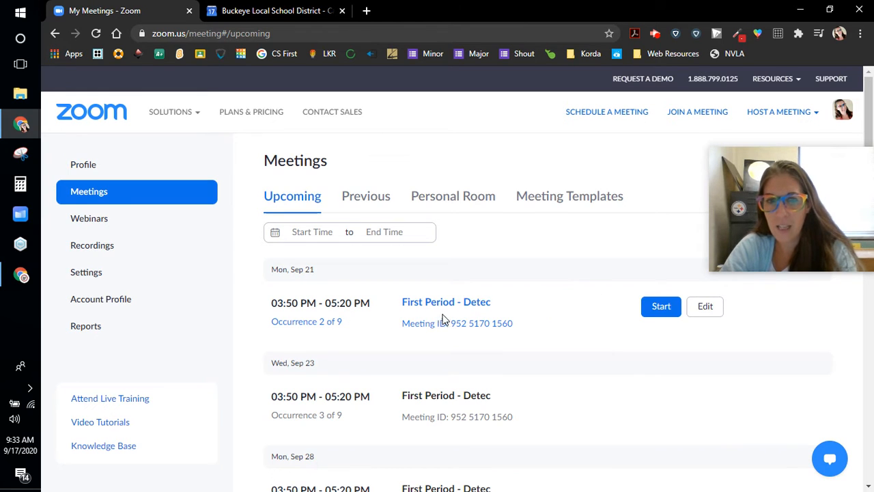
pyautogui.click(707, 309)
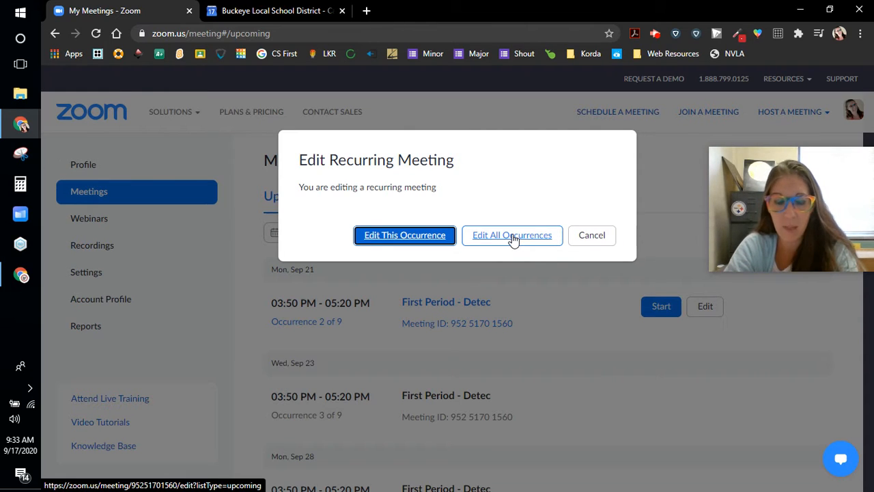
pyautogui.click(514, 236)
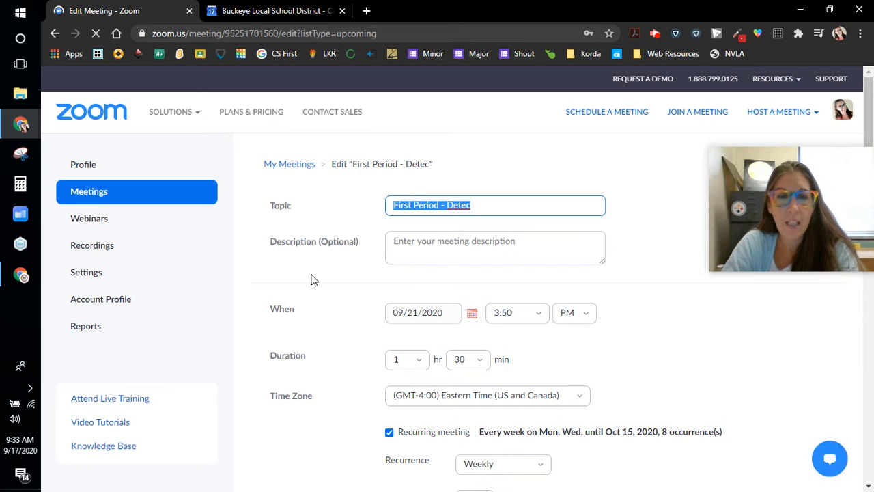
# Examine the recurring First Period meeting's topic, schedule, recurrence, passcode, waiting room, video and audio settings
pyautogui.scroll(-1, 313, 278)
pyautogui.moveTo(313, 279); pyautogui.dragTo(326, 216)
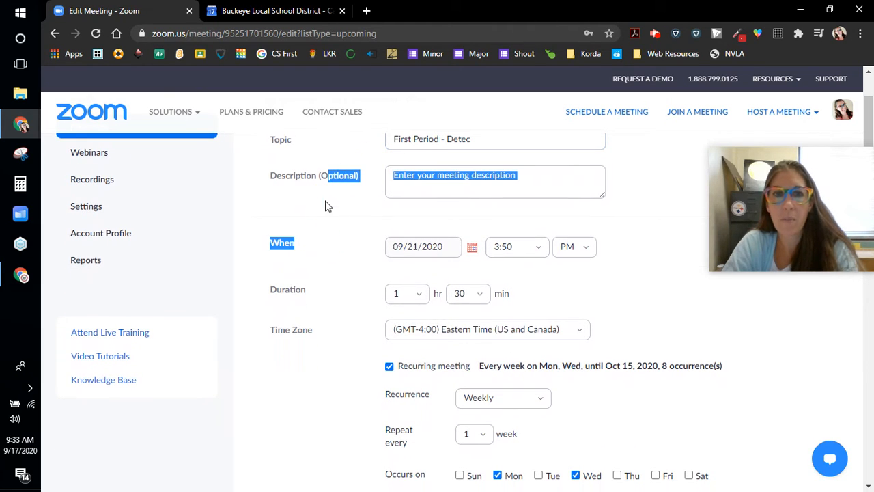
pyautogui.click(324, 234)
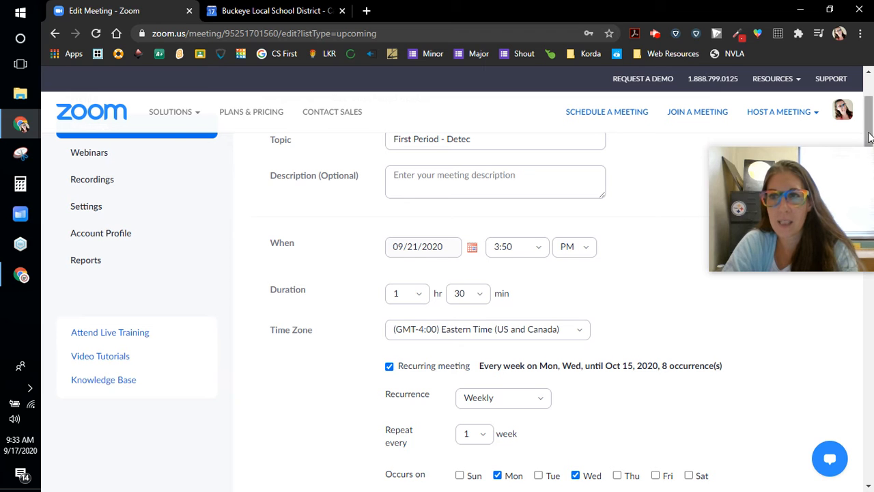
pyautogui.moveTo(868, 140); pyautogui.dragTo(868, 225)
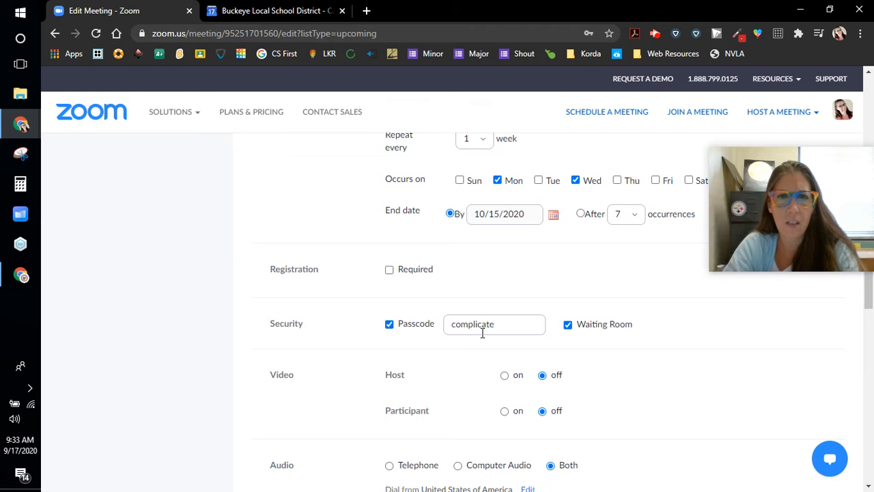
pyautogui.scroll(5, 481, 332)
pyautogui.scroll(-6, 482, 332)
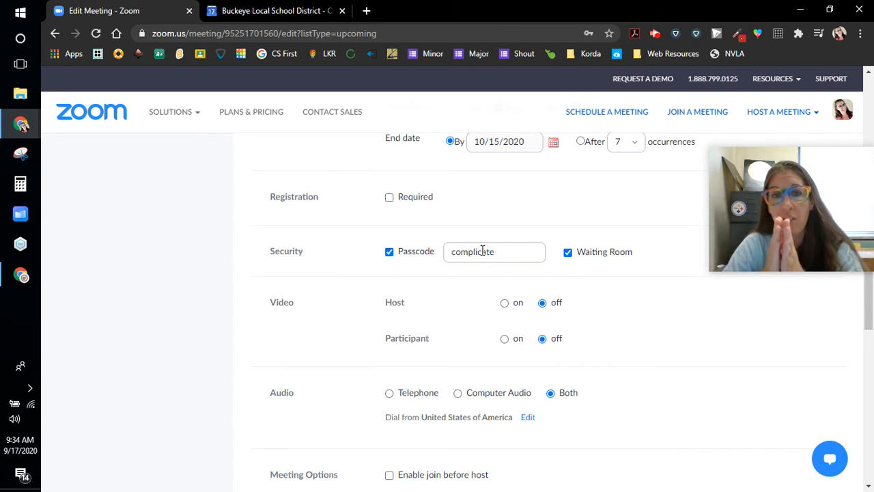
pyautogui.scroll(6, 482, 251)
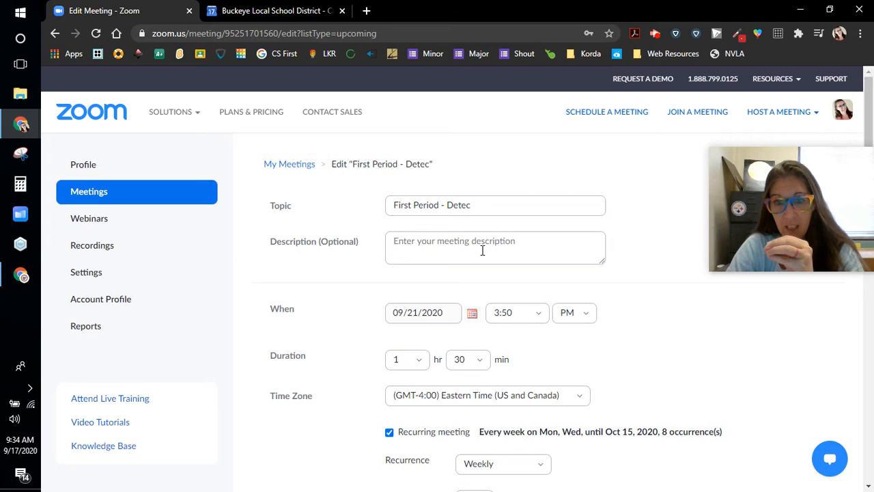
pyautogui.scroll(-5, 482, 251)
pyautogui.scroll(-1, 481, 254)
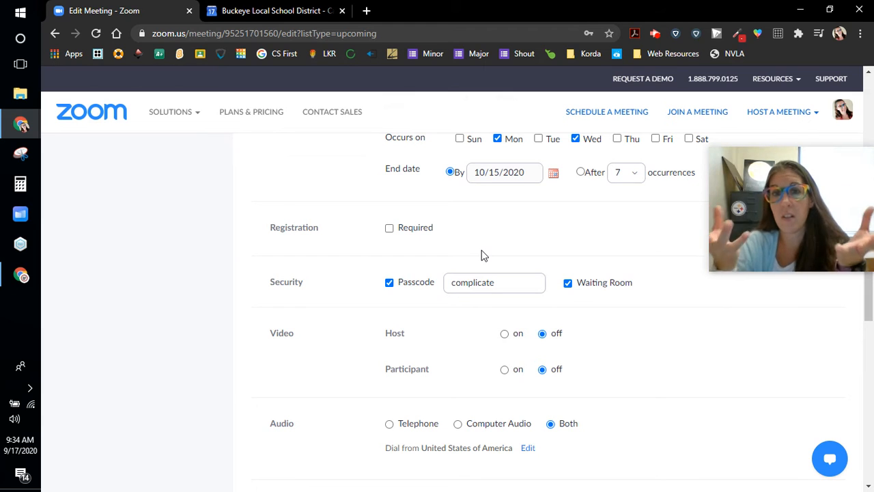
# Replace the First Period meeting's passcode with a new, simpler meeting passcode and save the meeting
pyautogui.click(475, 283)
pyautogui.doubleClick(476, 283)
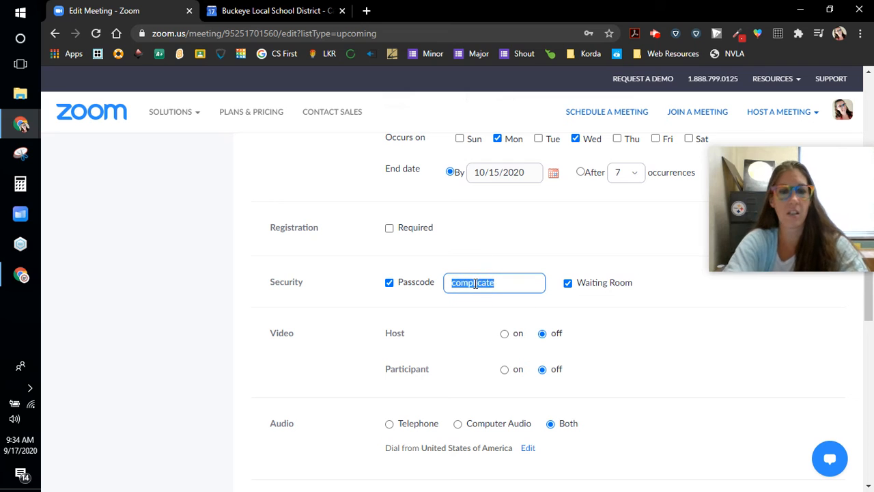
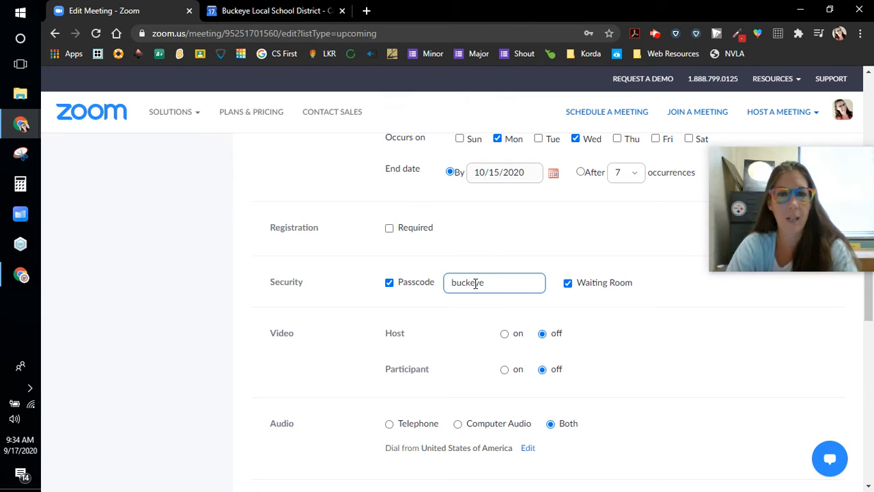
pyautogui.click(322, 271)
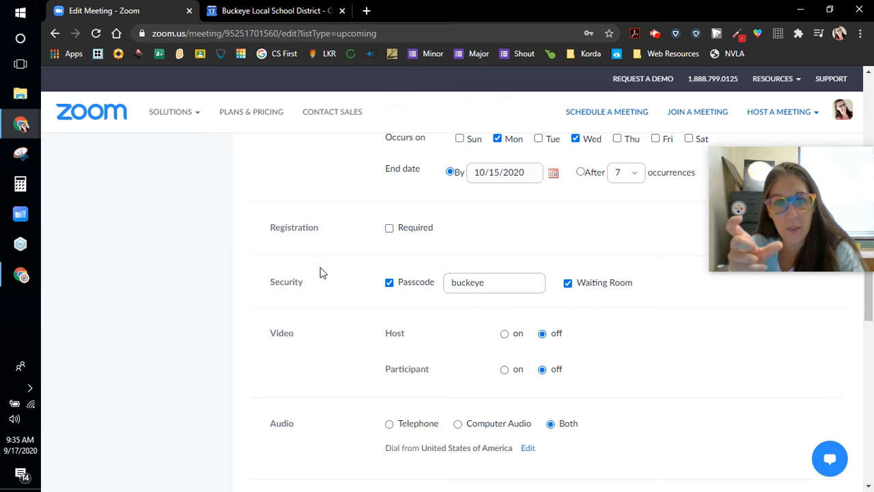
pyautogui.scroll(1, 323, 272)
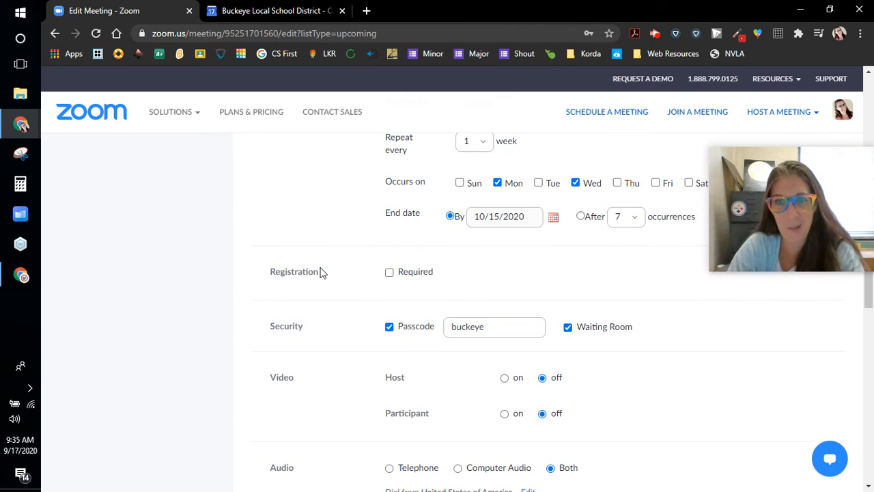
pyautogui.scroll(3, 322, 272)
pyautogui.scroll(2, 321, 271)
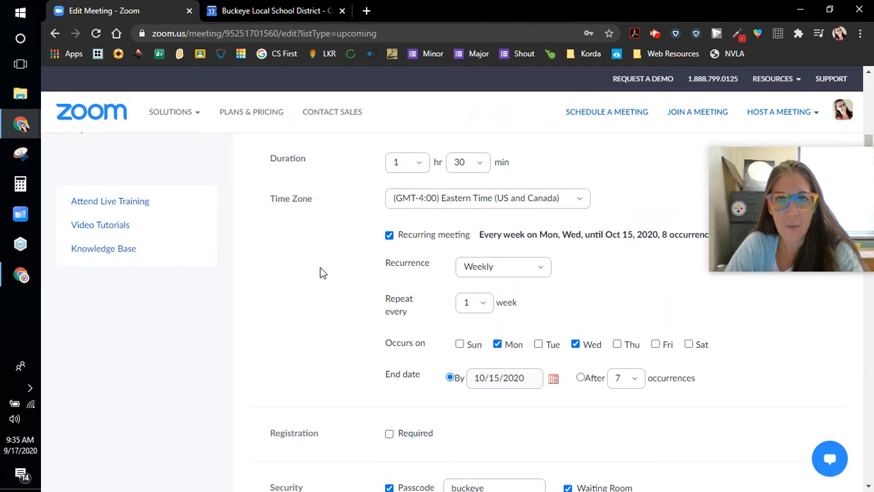
pyautogui.scroll(-10, 319, 272)
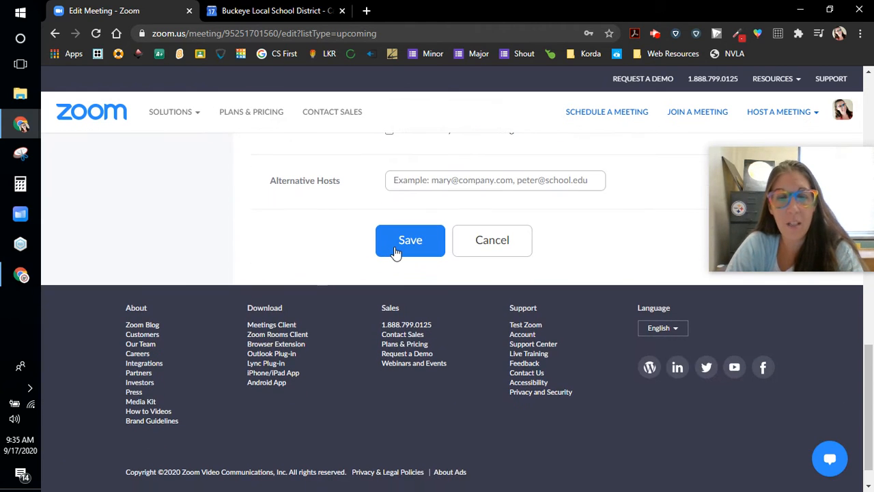
pyautogui.click(396, 252)
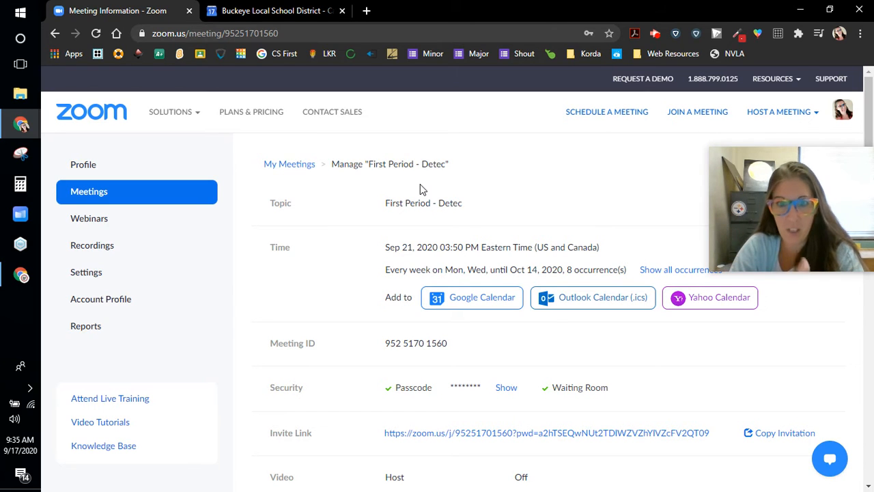
# Add the First Period meeting to Google Calendar using the school Google account and allow Zoom access to it
pyautogui.click(462, 302)
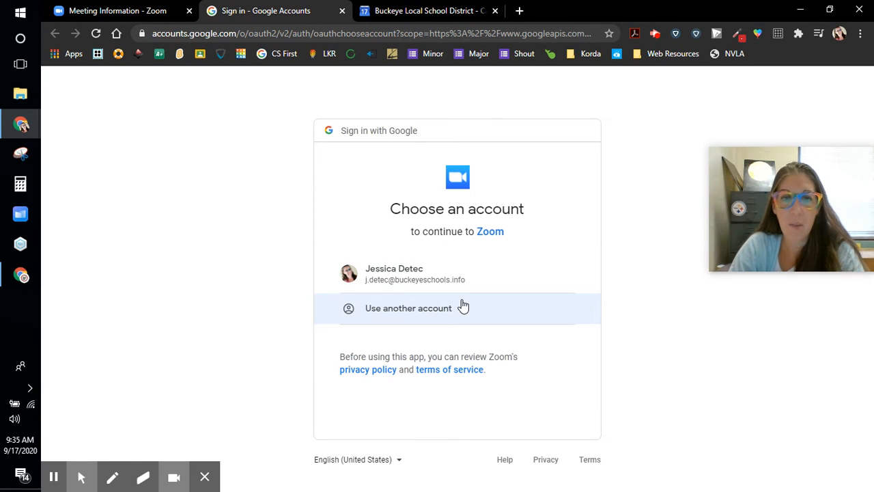
pyautogui.click(419, 287)
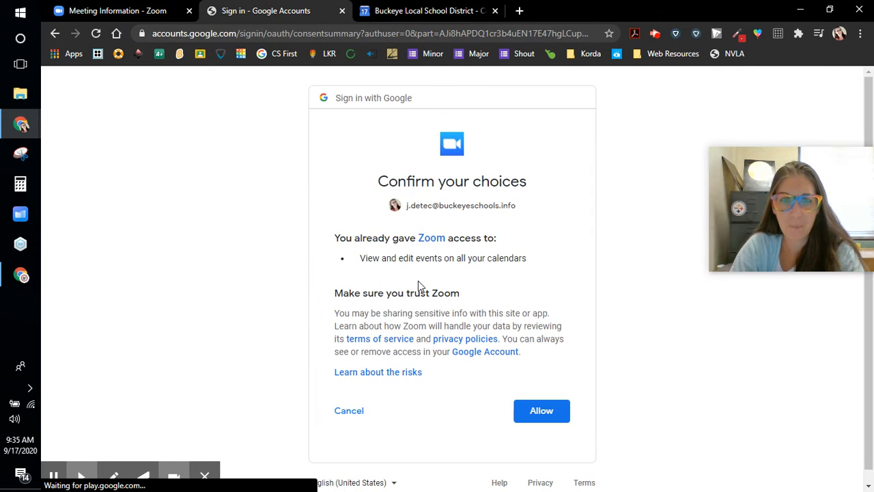
pyautogui.click(539, 408)
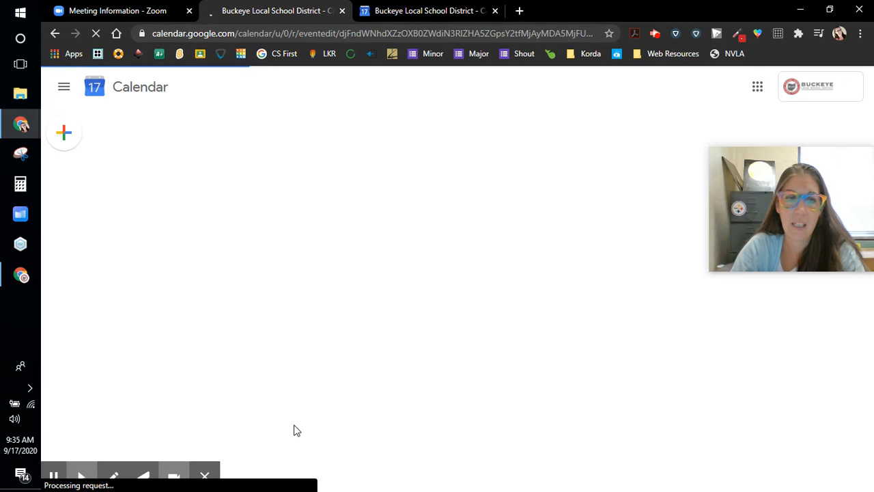
pyautogui.click(206, 476)
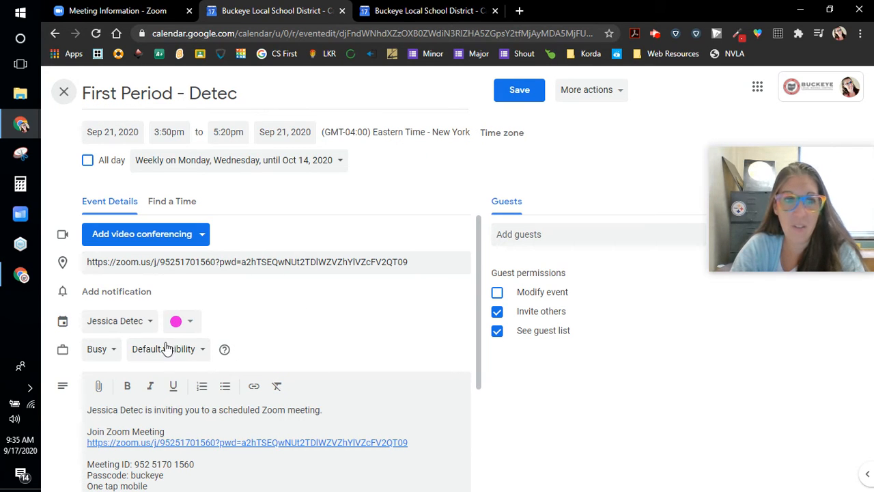
# Assign the First Period event to the Code calendar and save it
pyautogui.click(145, 322)
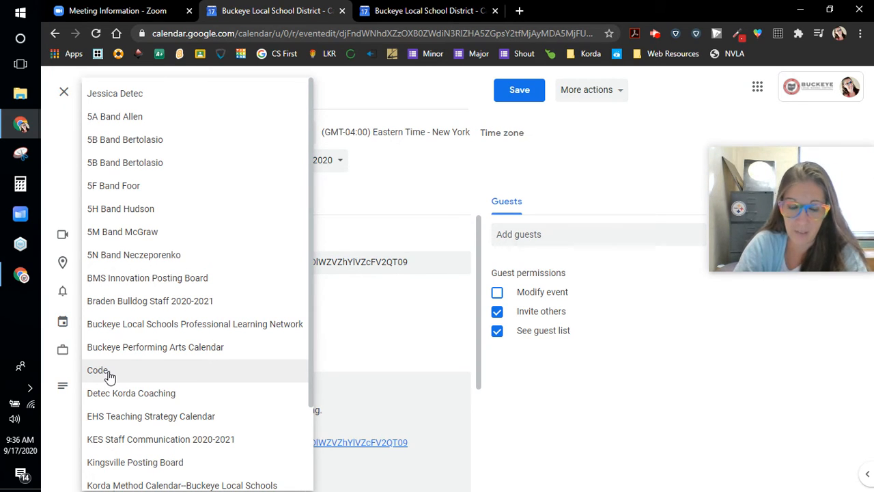
pyautogui.click(109, 376)
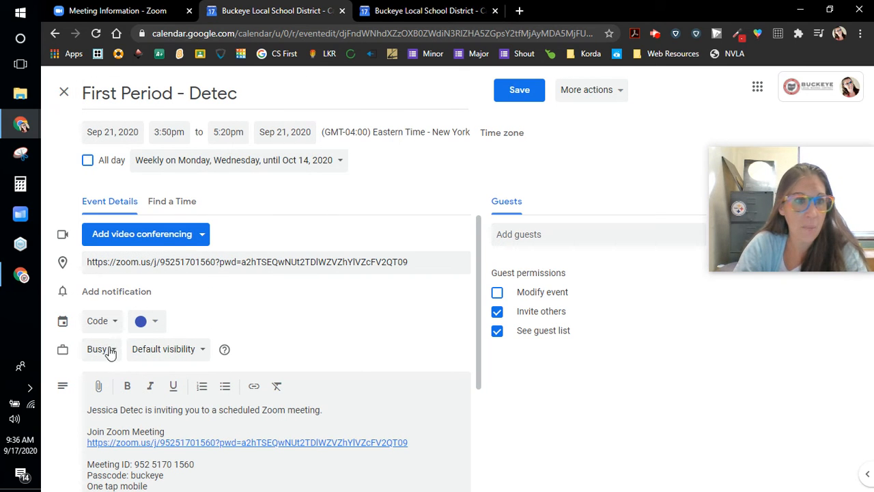
pyautogui.click(519, 92)
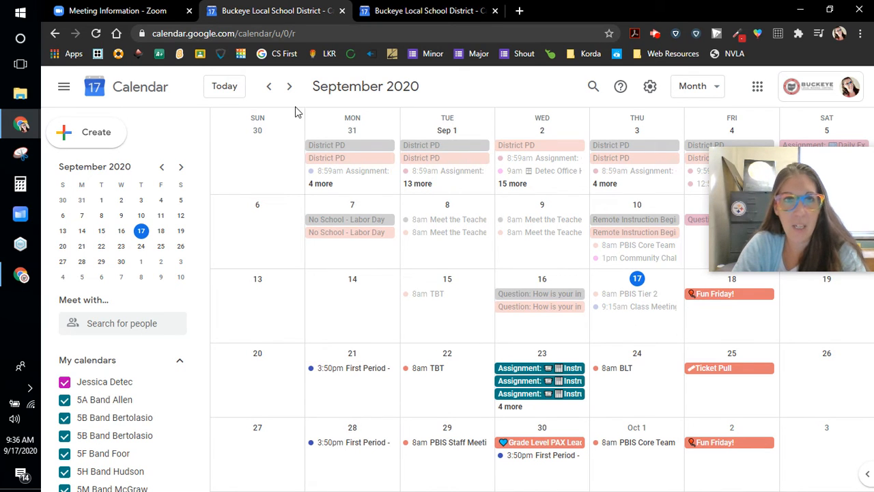
# Review the October First Period events, viewing the deletion options for October 12 and the details for October 5
pyautogui.click(290, 87)
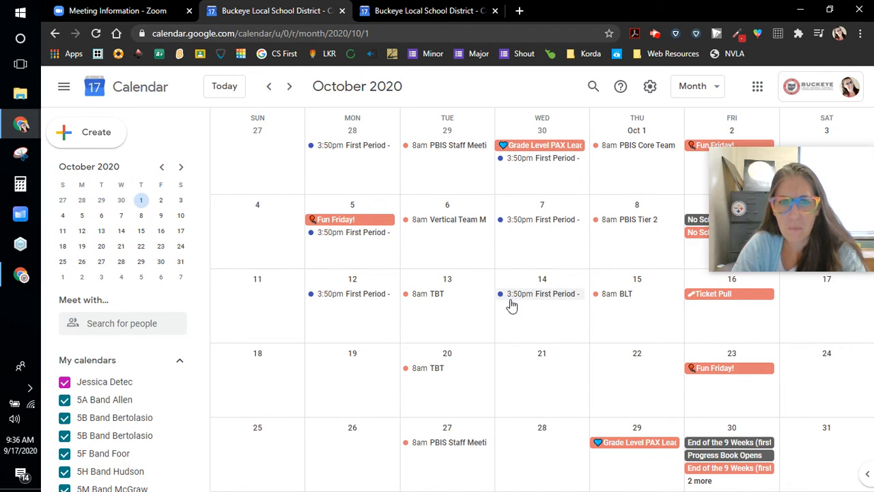
pyautogui.click(364, 294)
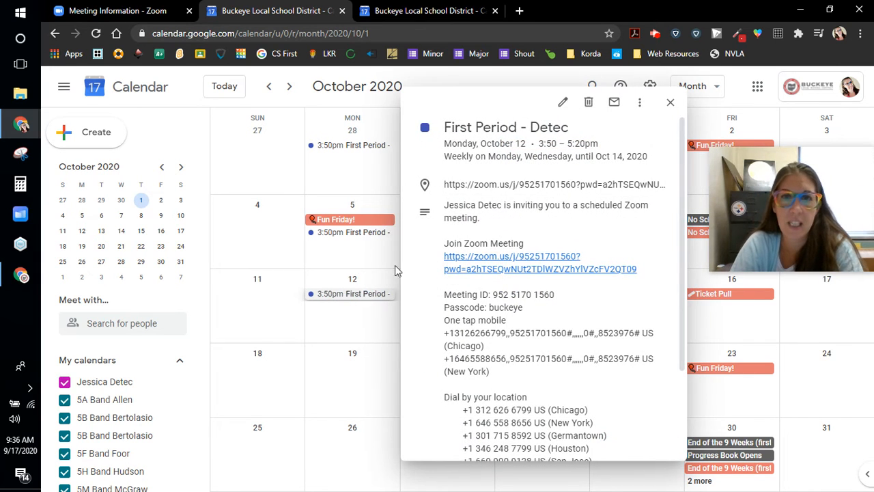
pyautogui.click(590, 103)
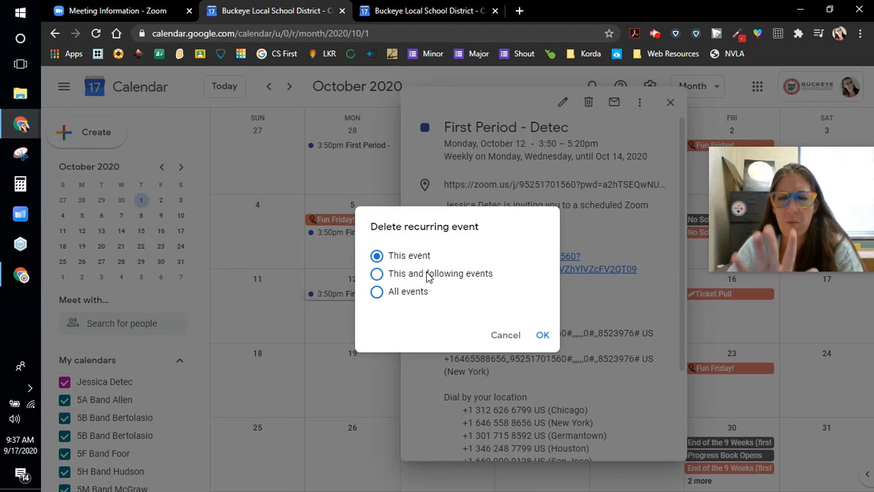
pyautogui.click(506, 335)
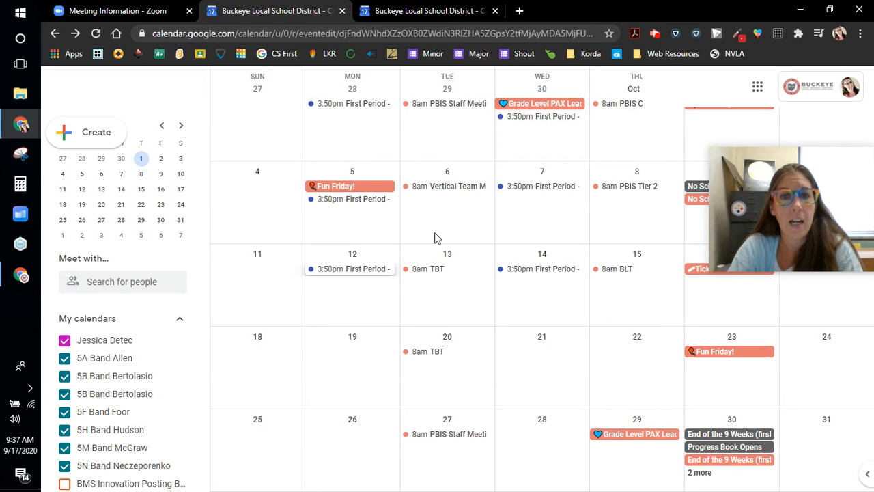
pyautogui.click(351, 201)
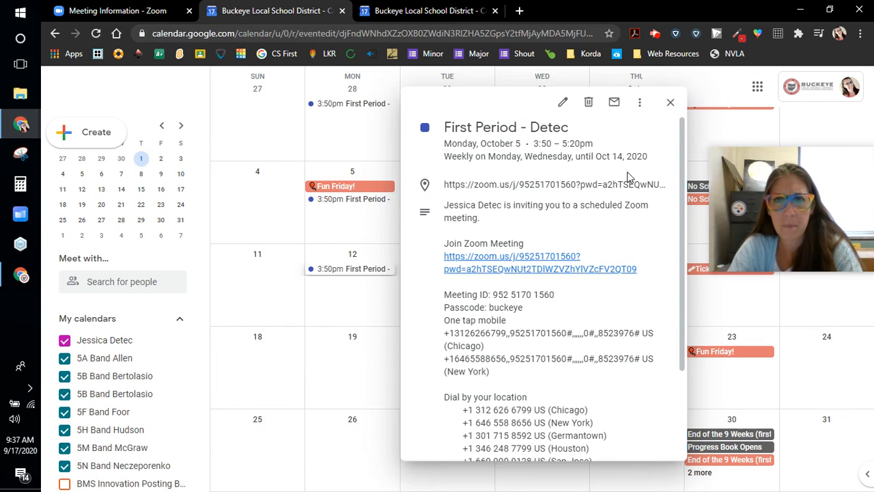
pyautogui.click(670, 102)
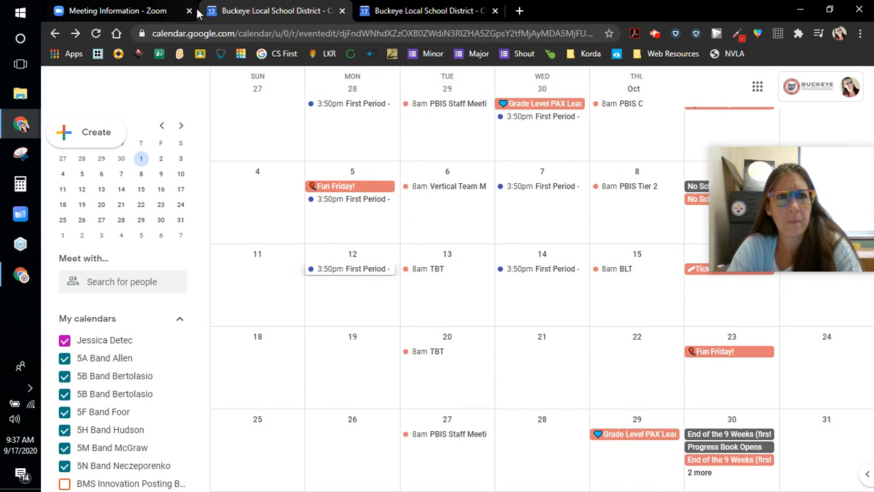
# Switch back to the Zoom meeting information, reveal and hide the meeting passcode, and view the invite link section
pyautogui.click(142, 7)
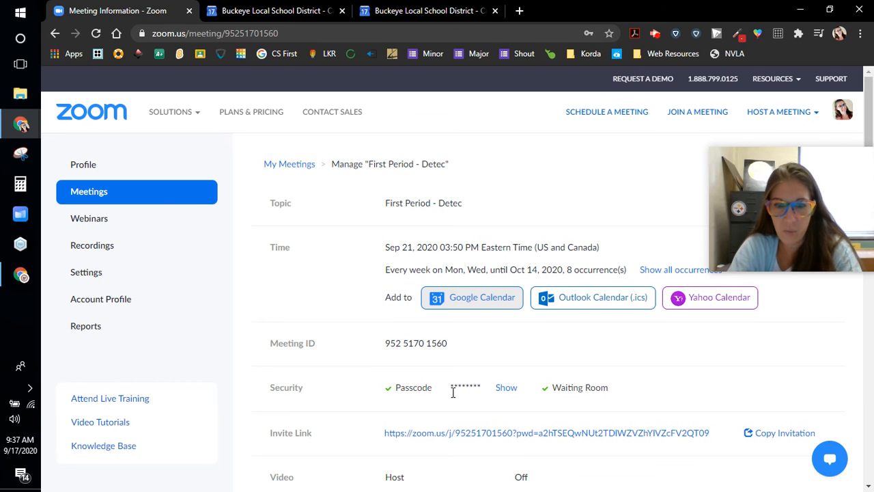
pyautogui.click(505, 389)
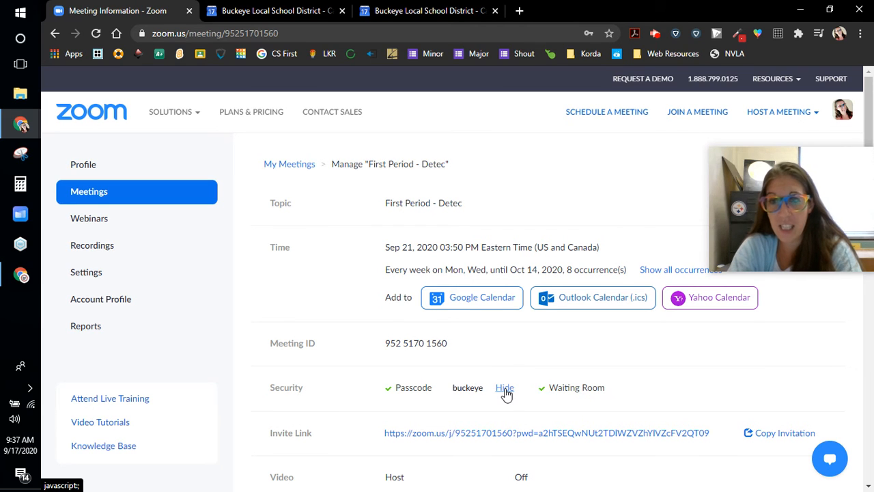
pyautogui.click(505, 388)
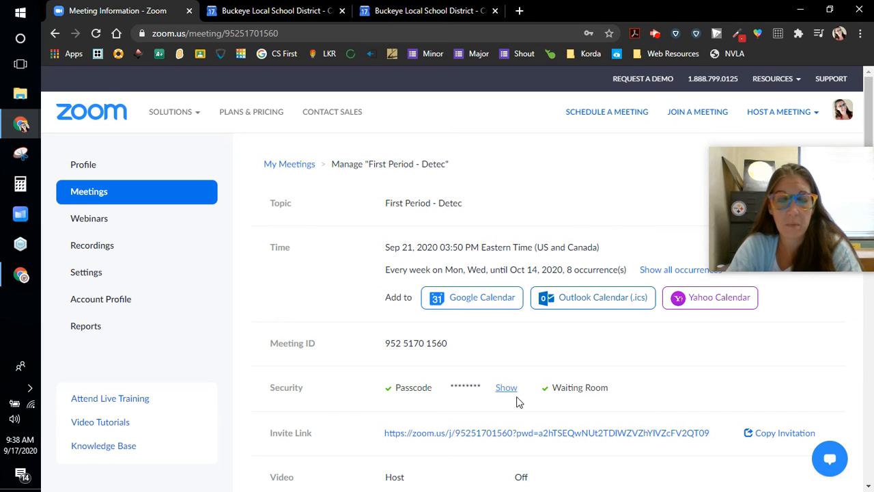
pyautogui.scroll(-1, 517, 401)
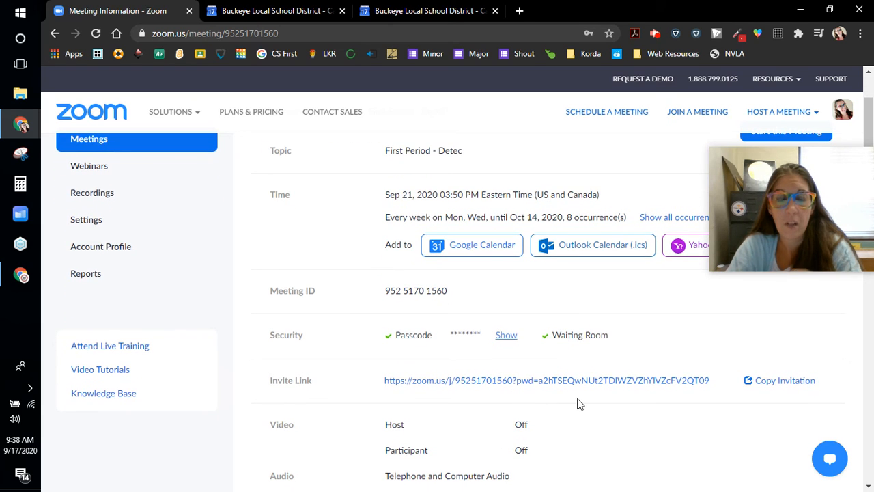